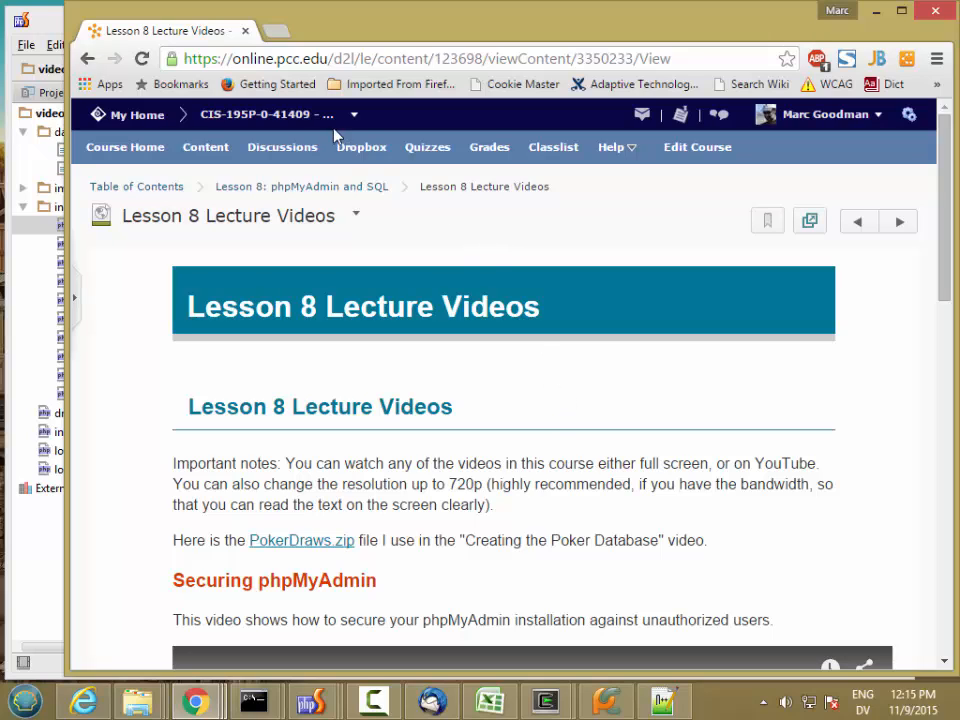
Load the localhost XAMPP dashboard in a new Chrome tab
left_click(274, 31)
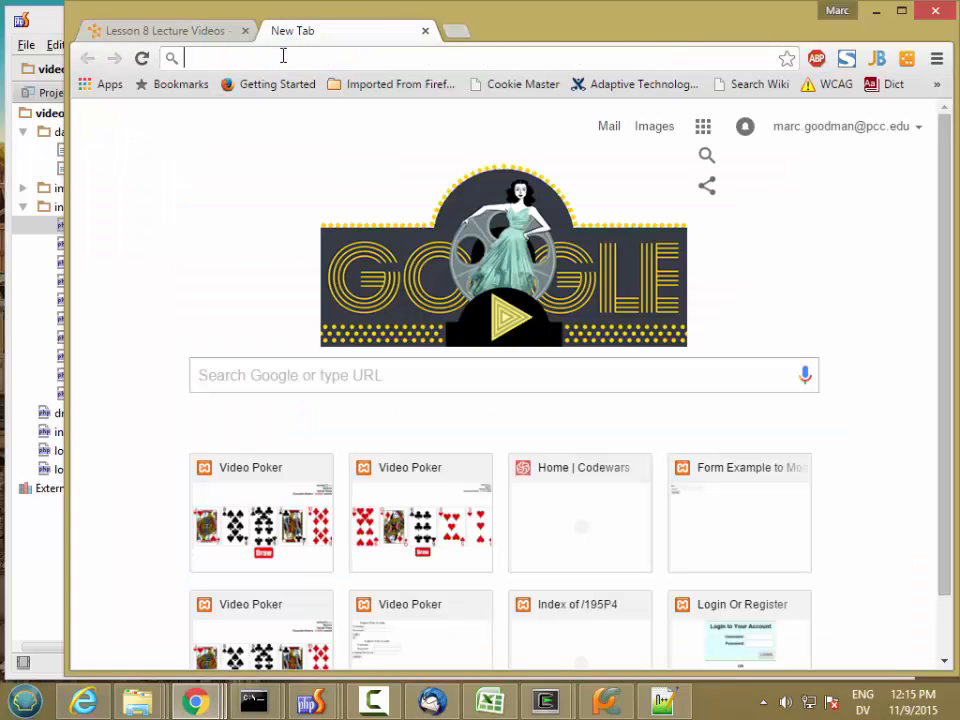
type("localhost")
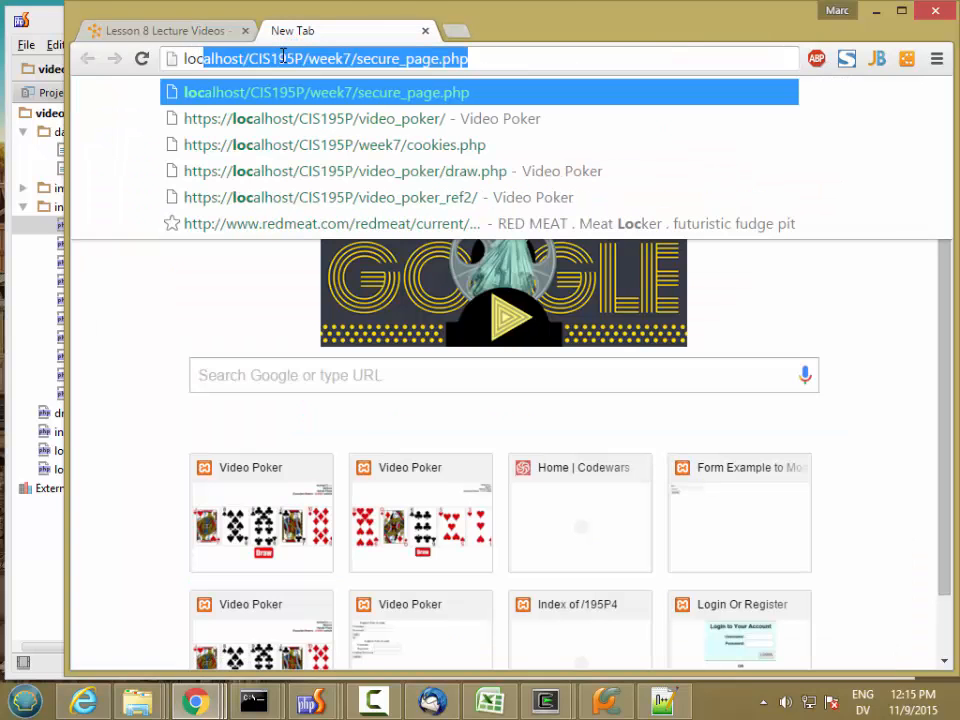
key("Delete")
key("Return")
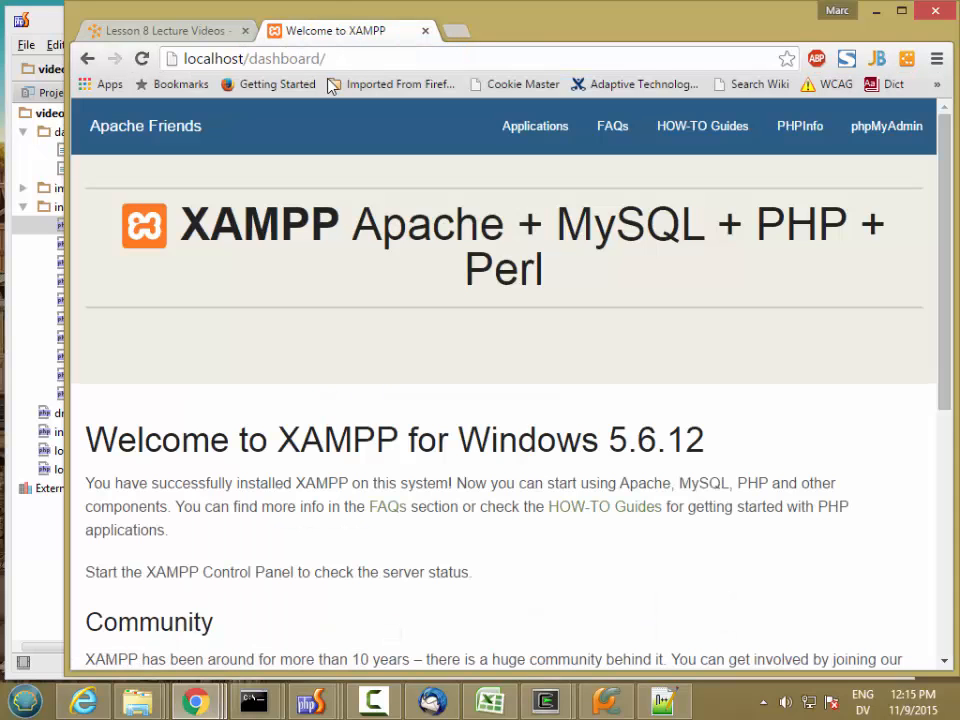
Go from the XAMPP dashboard to the phpMyAdmin home page
left_click(883, 136)
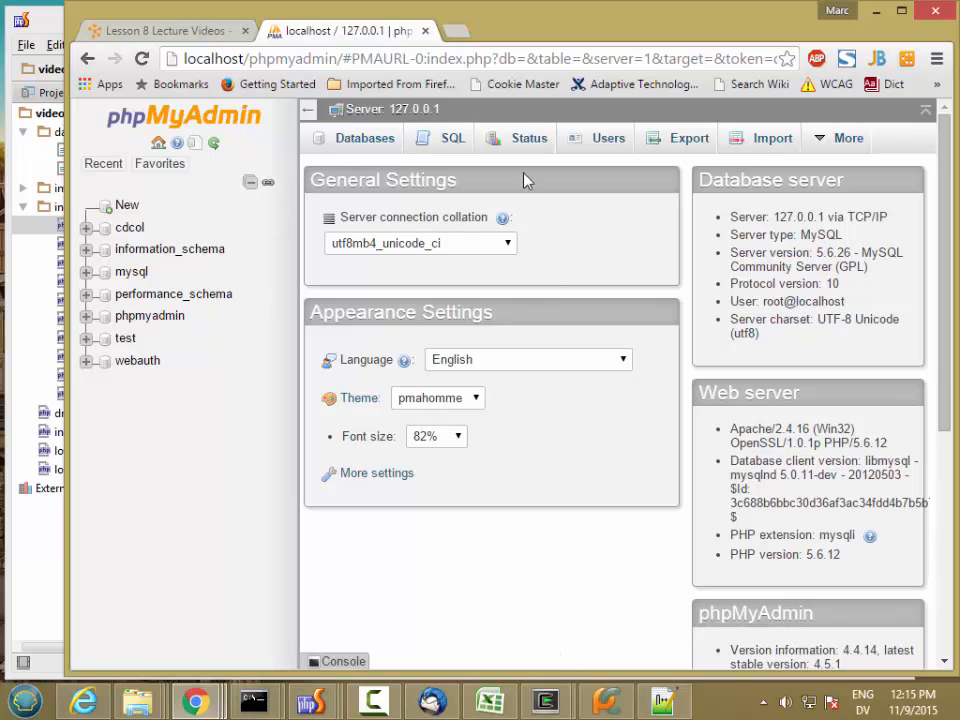
Remove the two anonymous 'Any' user accounts from the Users overview and confirm
left_click(612, 142)
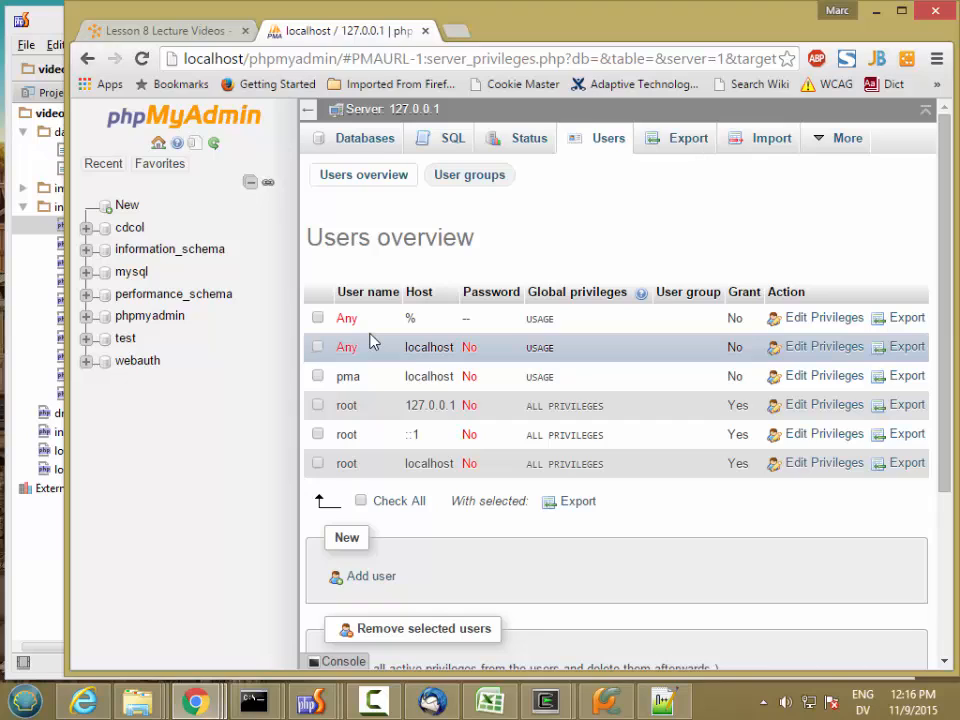
left_click(317, 318)
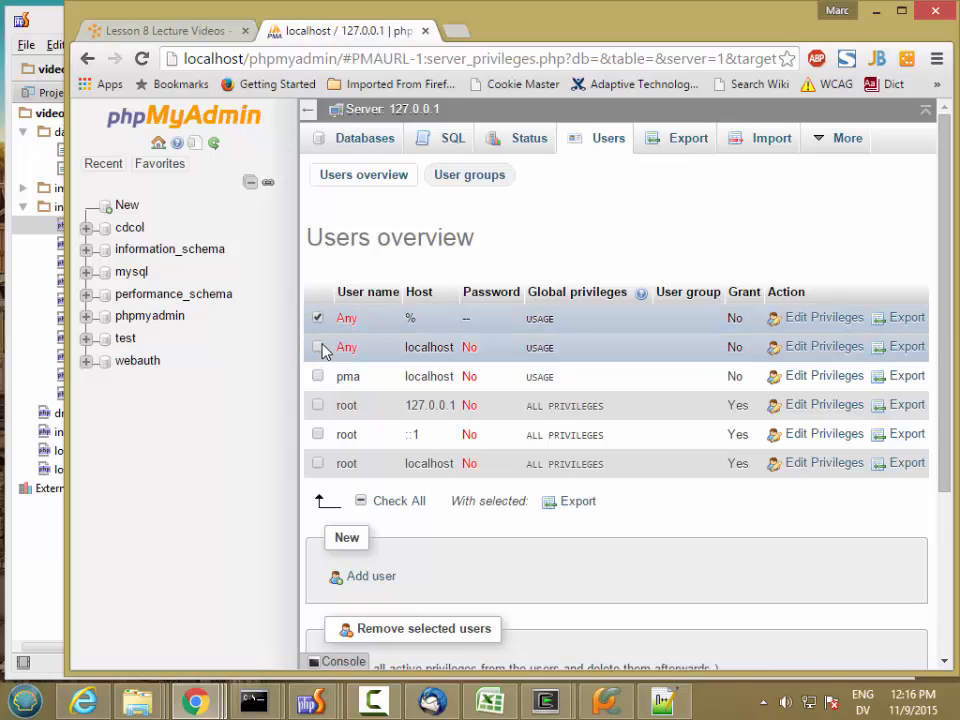
left_click(317, 347)
left_click_drag(948, 275, 948, 380)
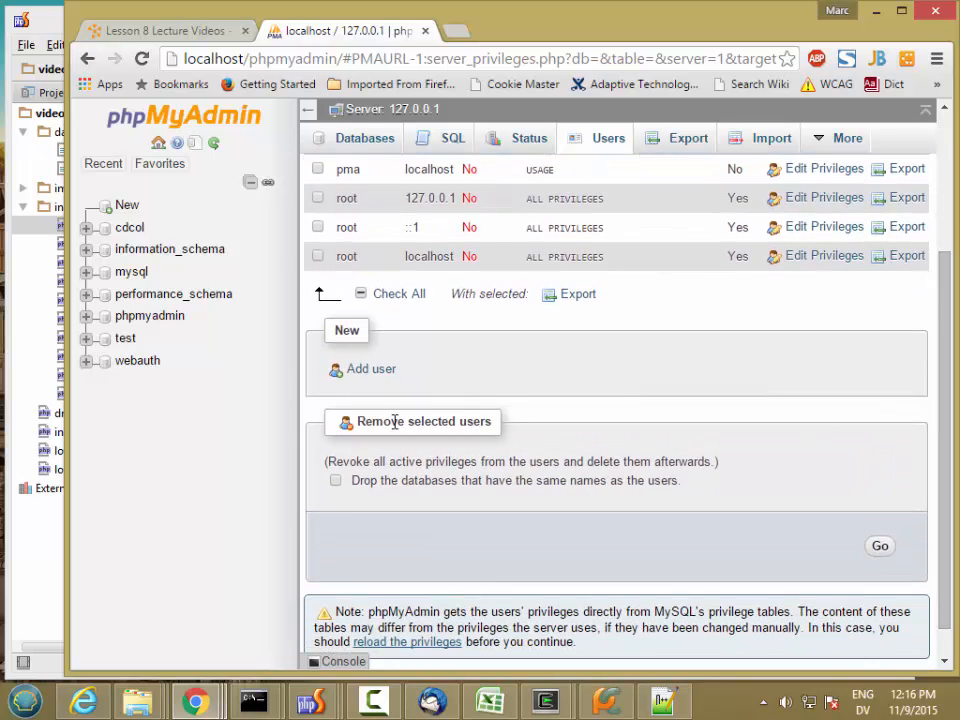
left_click(879, 547)
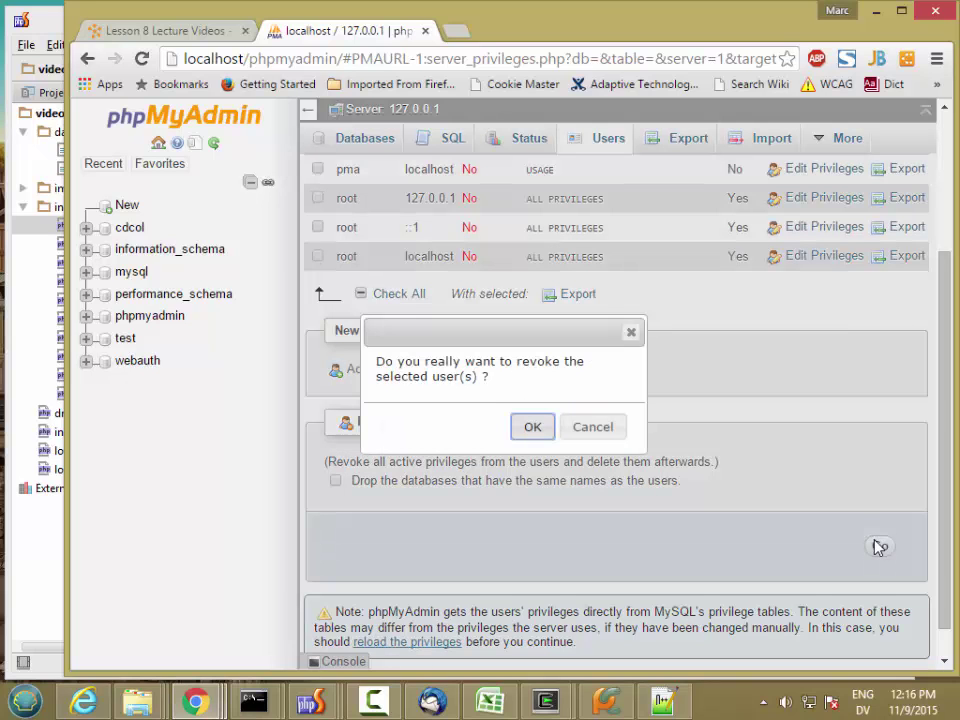
left_click(533, 426)
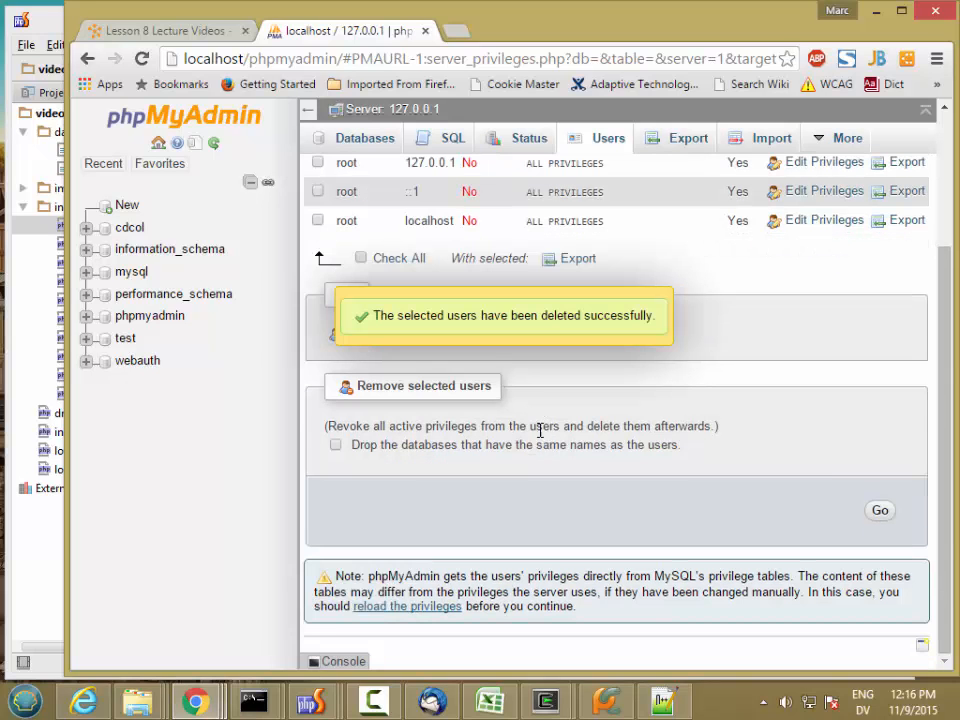
scroll(710, 300, "up", 5)
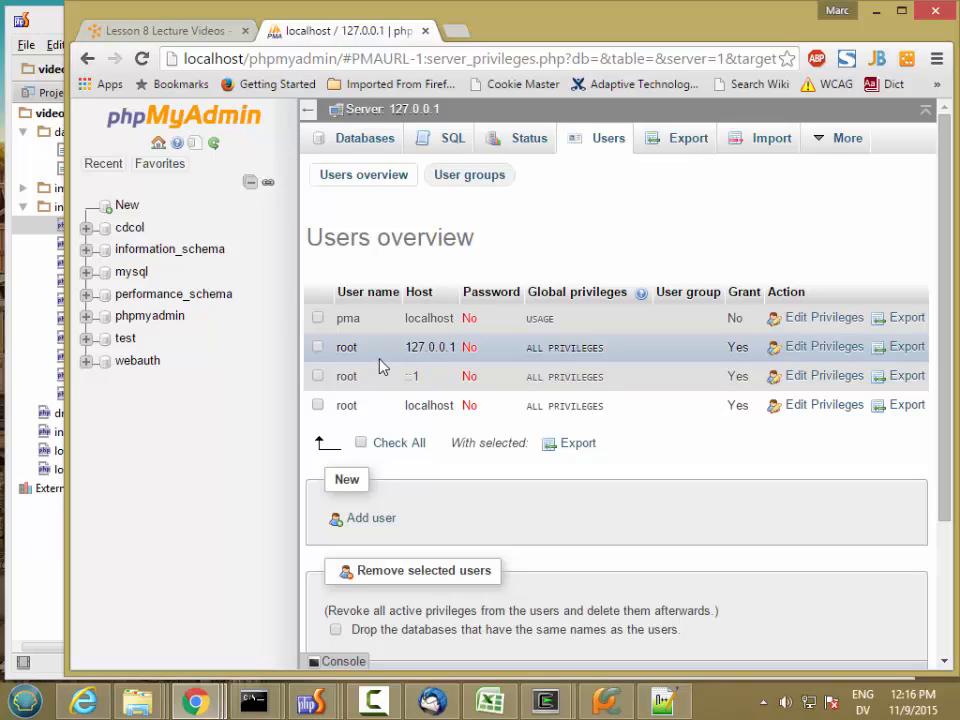
left_click(818, 350)
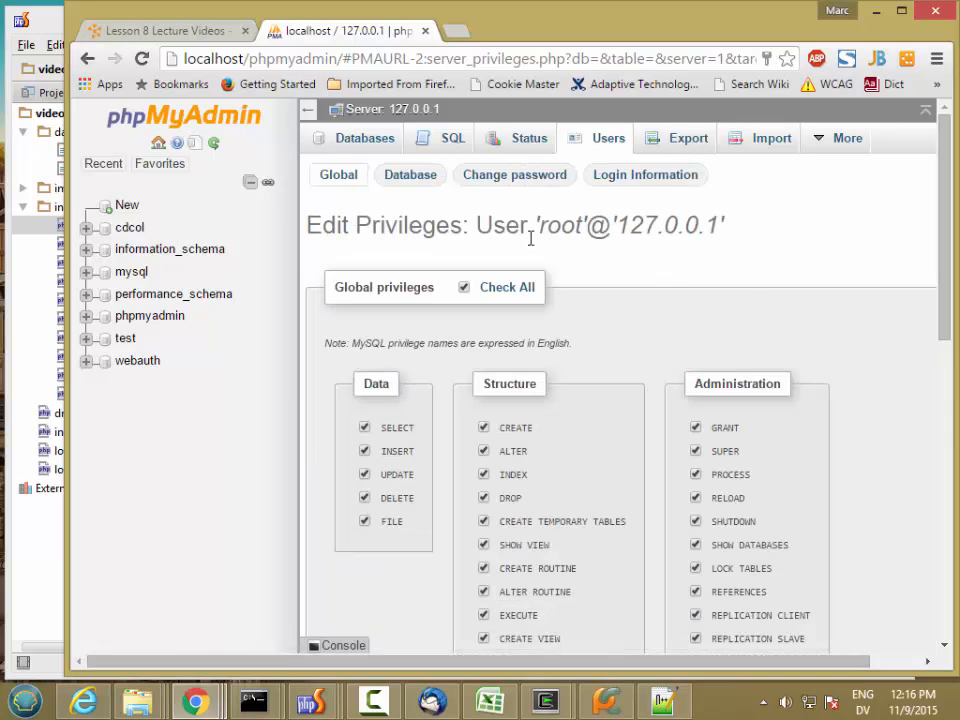
left_click(514, 175)
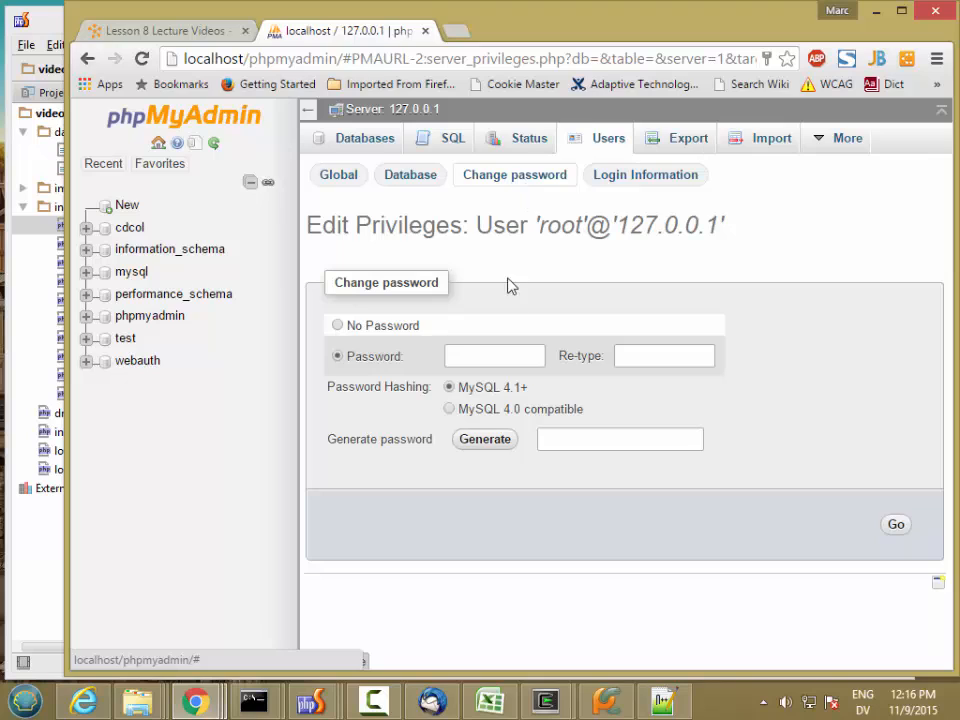
left_click(490, 356)
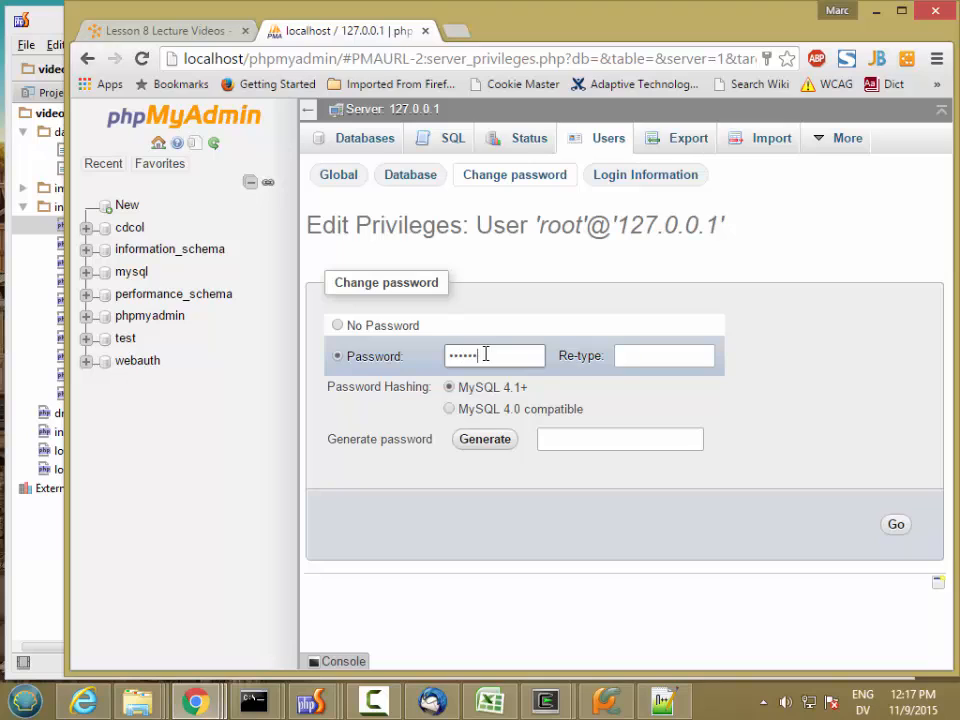
key("Tab")
type("oo")
left_click(896, 524)
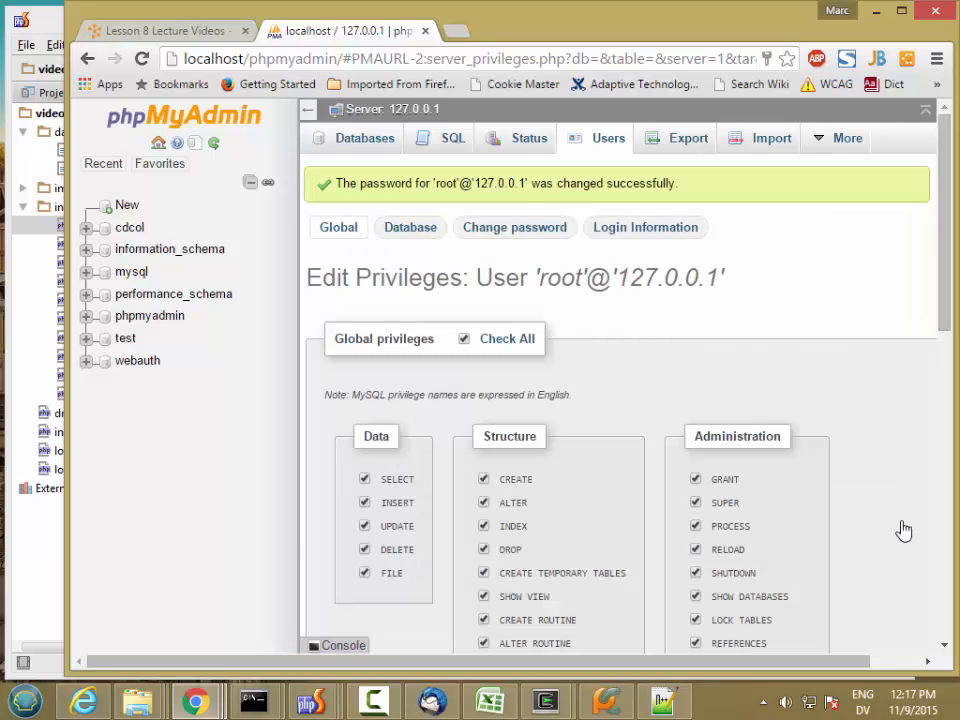
left_click_drag(944, 320, 944, 318)
Change the password of root@::1 via Edit Privileges and save it
left_click(609, 138)
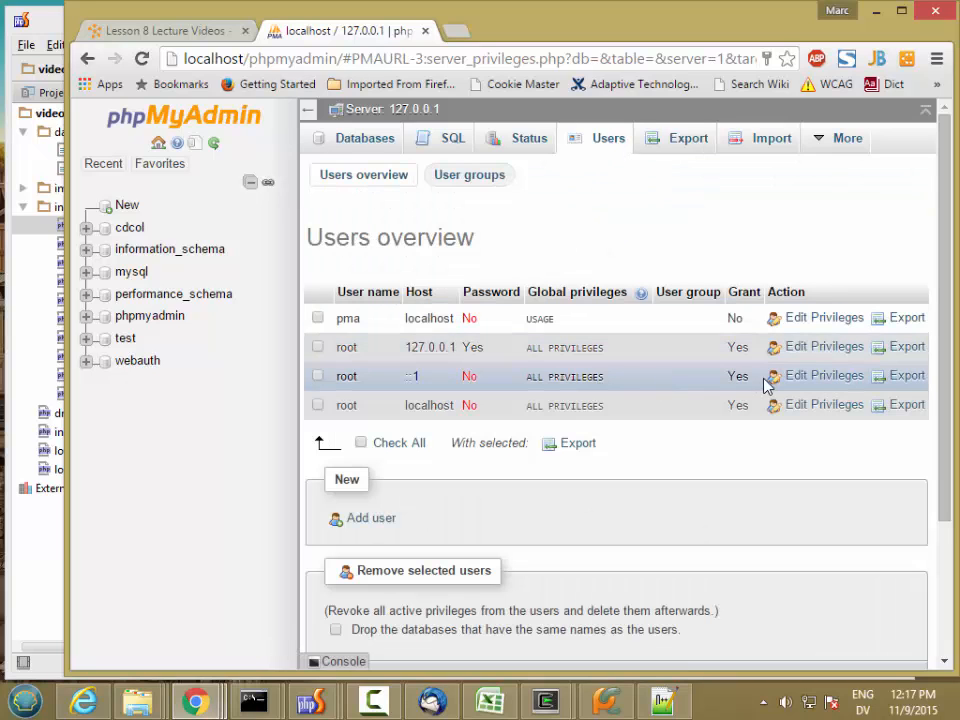
left_click(812, 376)
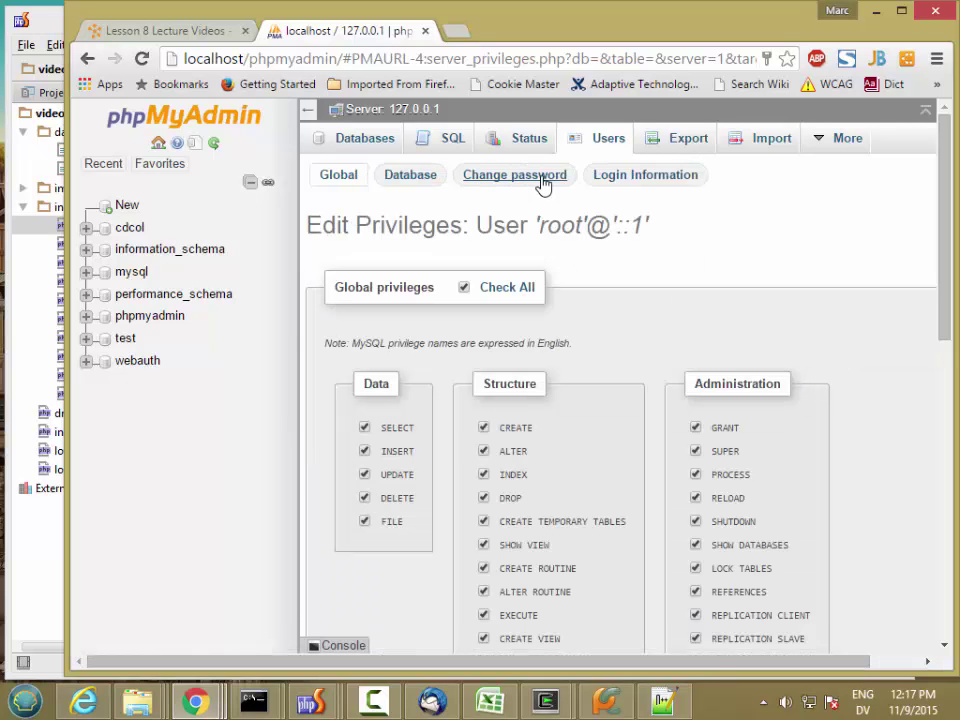
left_click(514, 174)
left_click(493, 356)
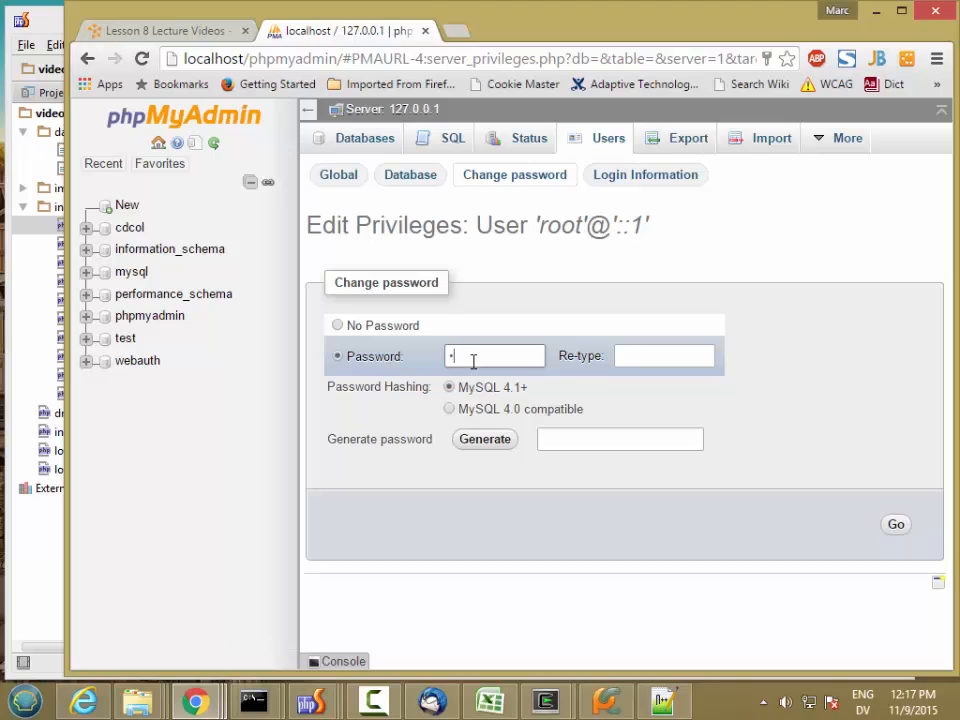
left_click(896, 524)
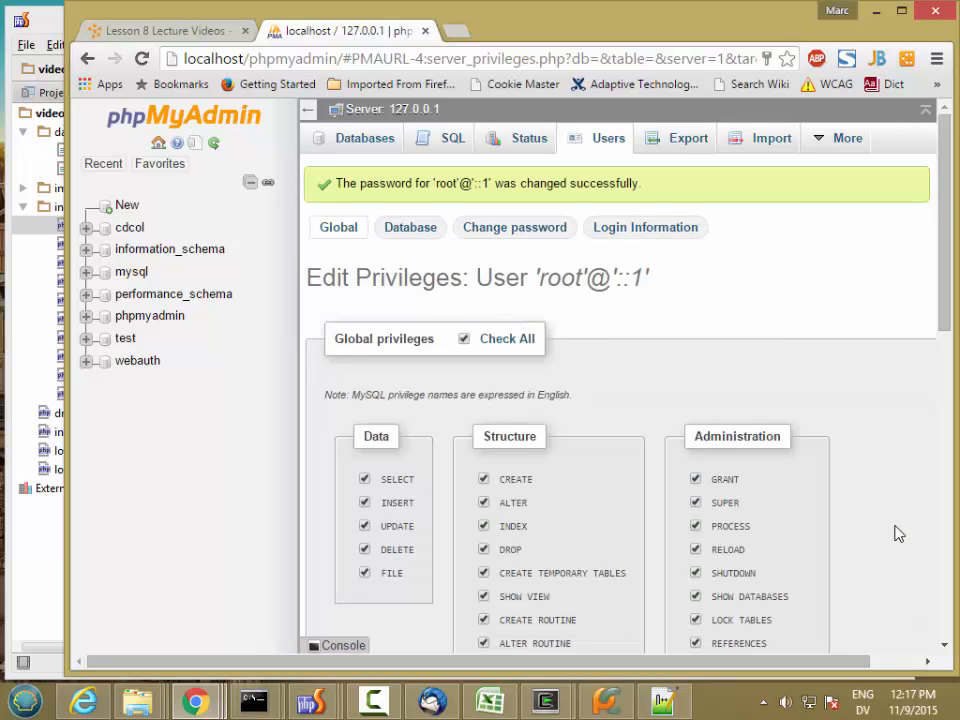
Change the password of root@localhost, after which phpMyAdmin loses access
left_click(600, 140)
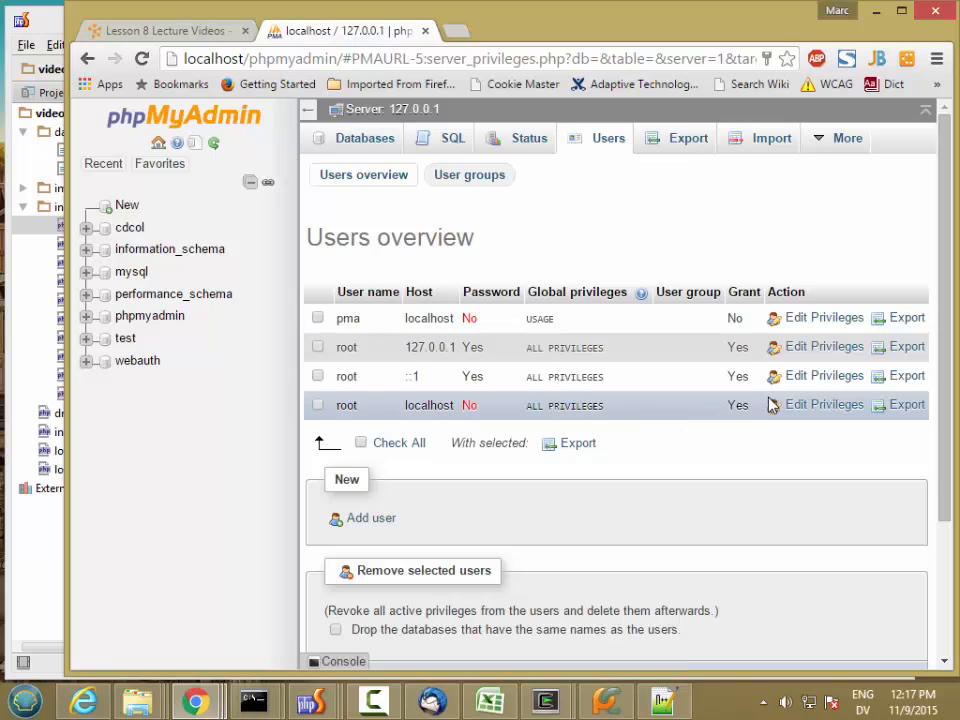
left_click(815, 405)
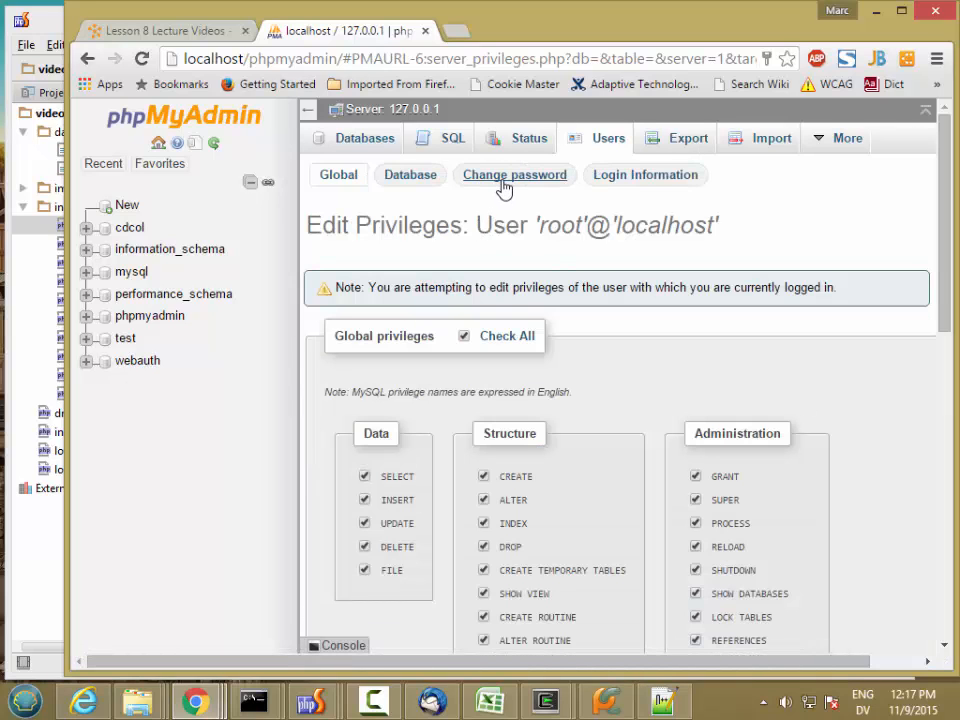
left_click(514, 174)
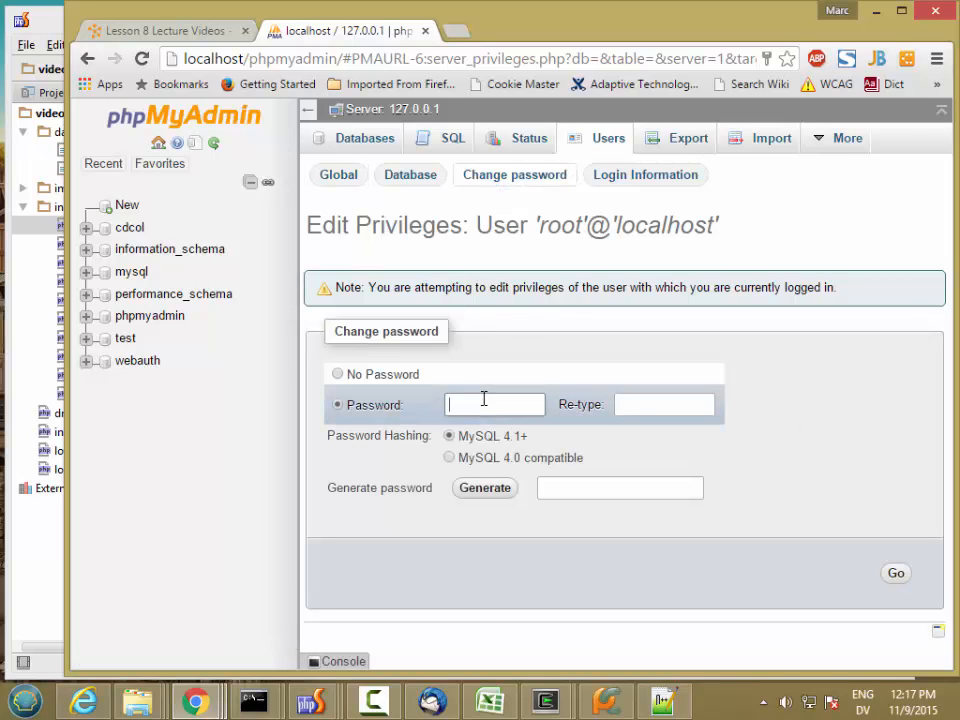
key("Tab")
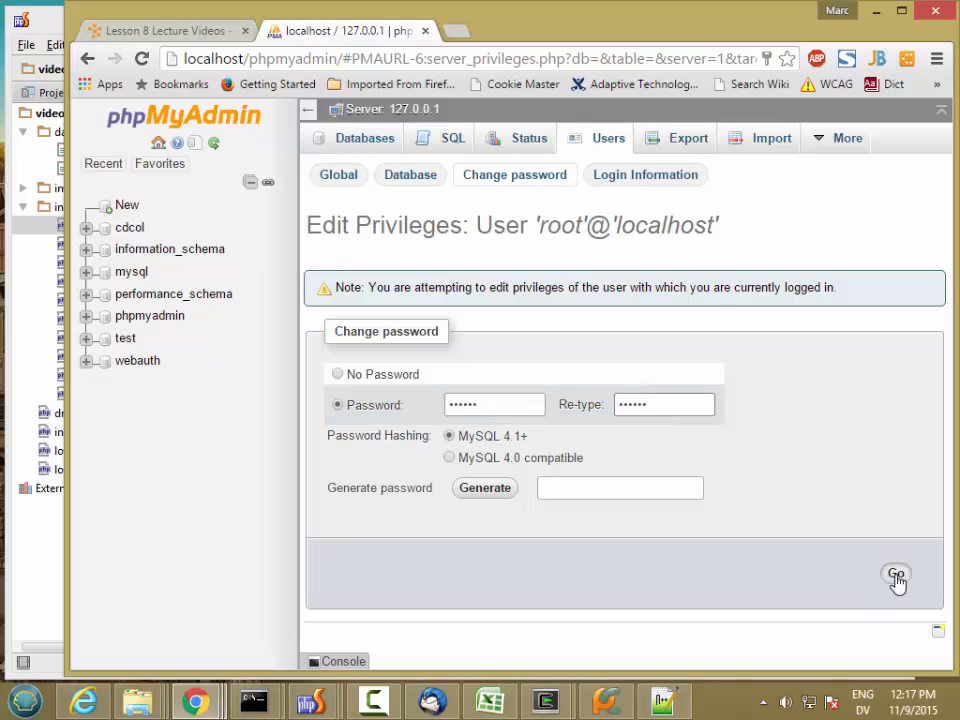
left_click(896, 573)
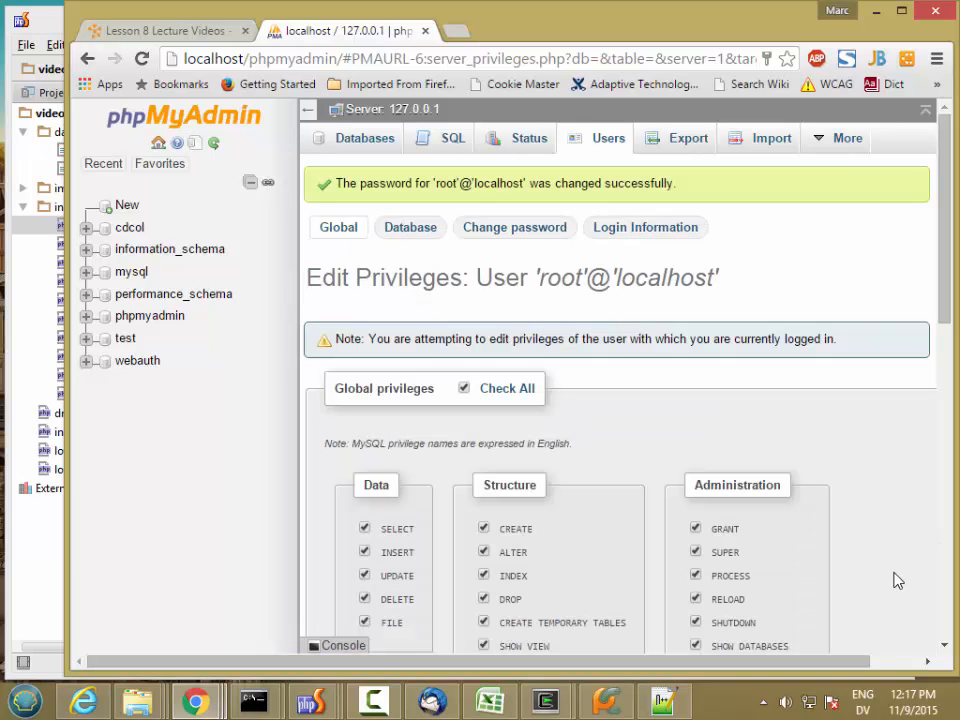
left_click(605, 141)
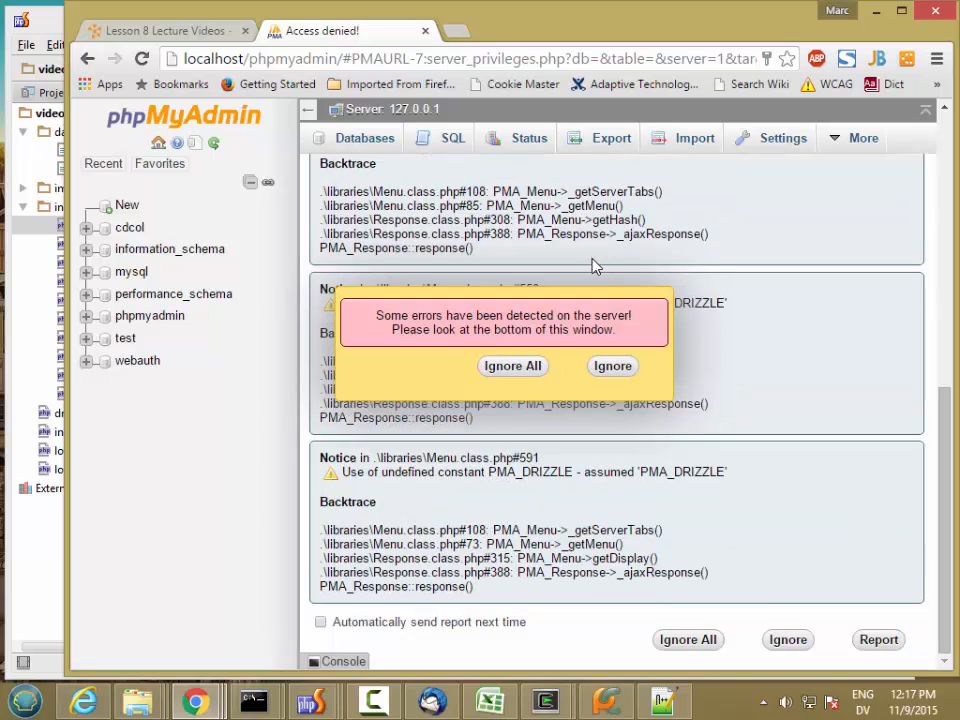
Ignore all server error notices and reload the rejected-connection page
left_click(513, 366)
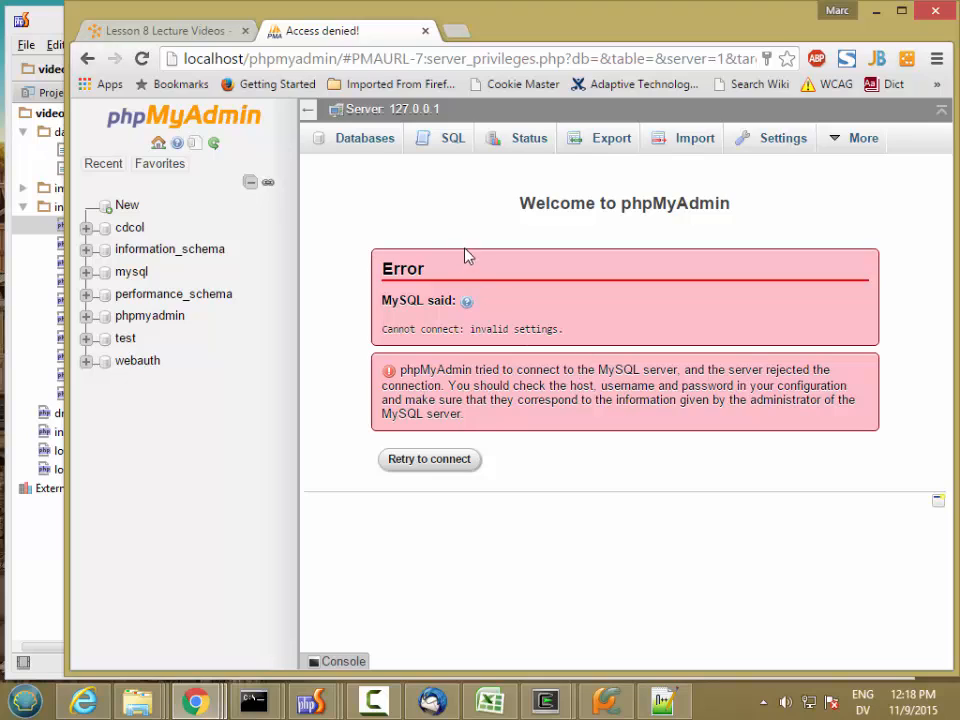
left_click(143, 59)
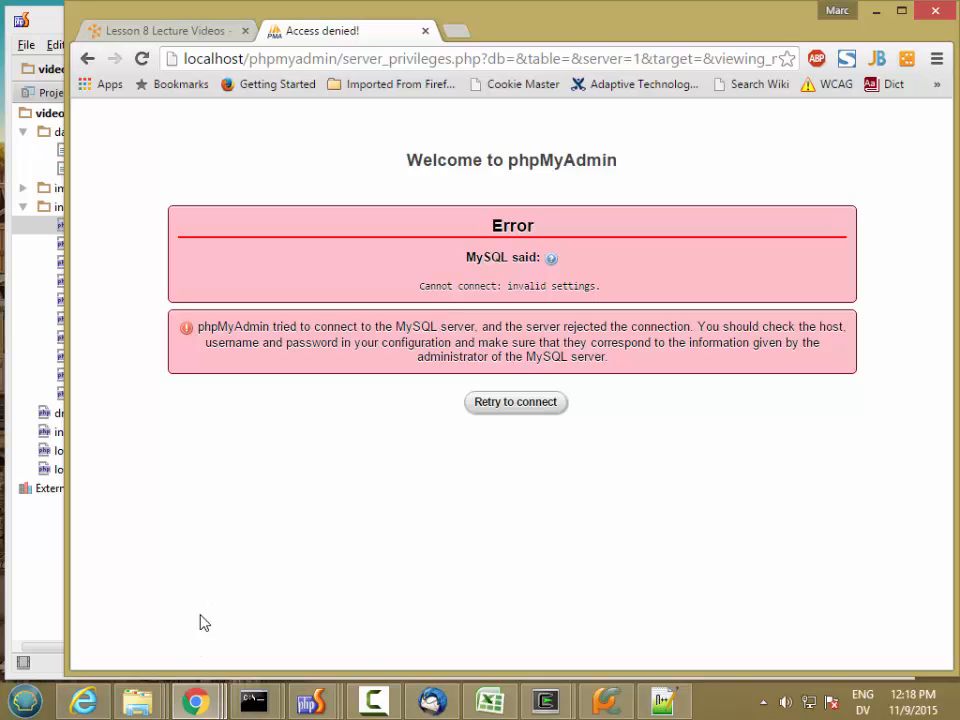
mouse_move(138, 701)
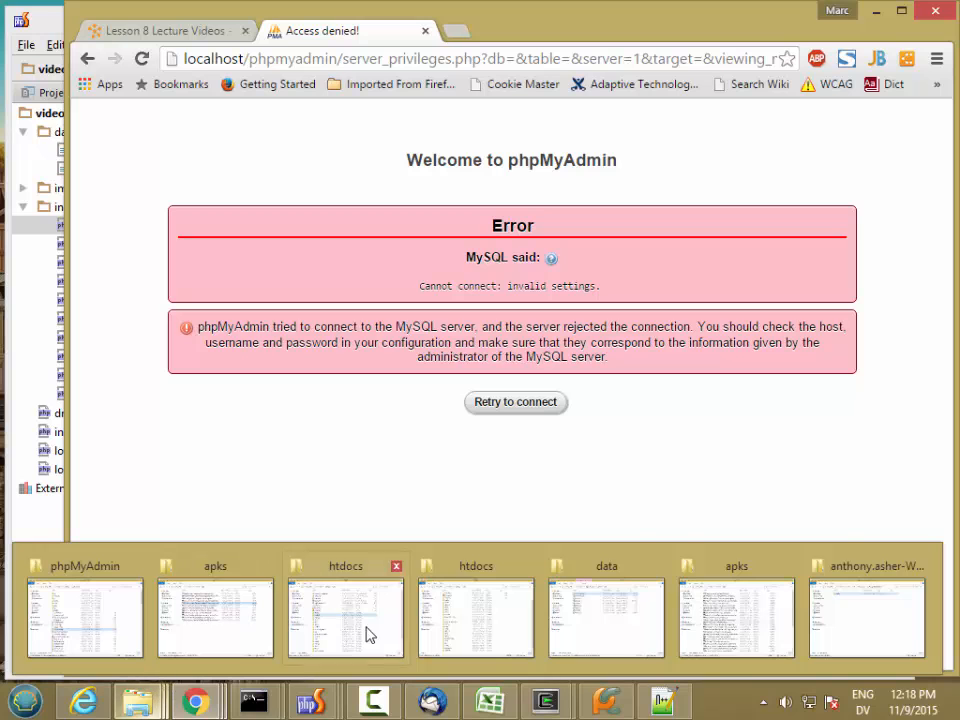
Navigate to xampp\phpMyAdmin and open config.inc.php in Notepad++
left_click(345, 618)
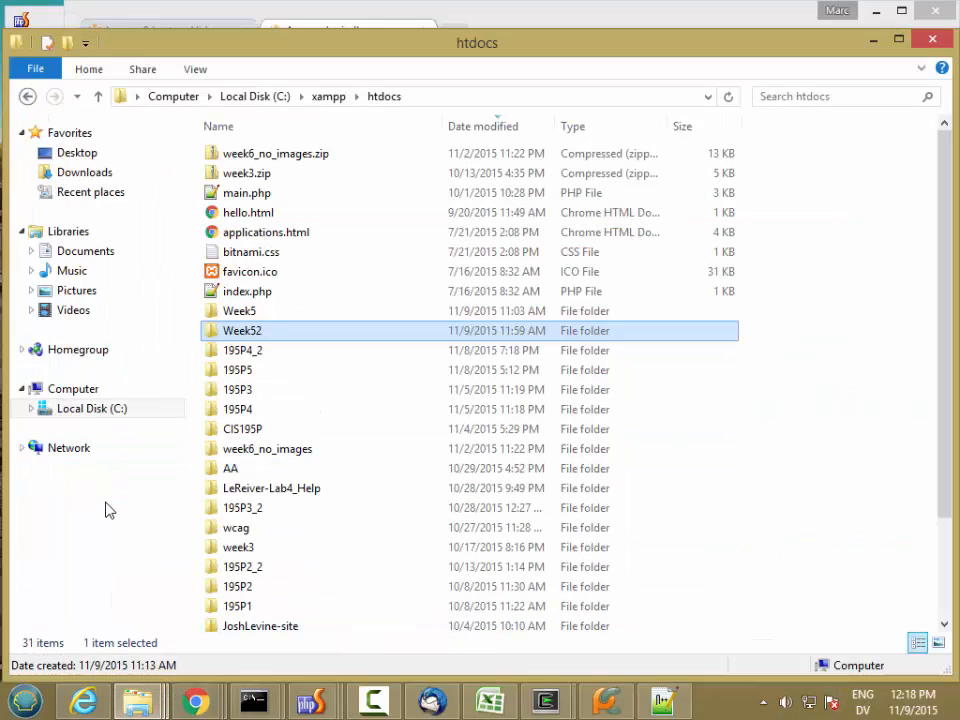
left_click(327, 97)
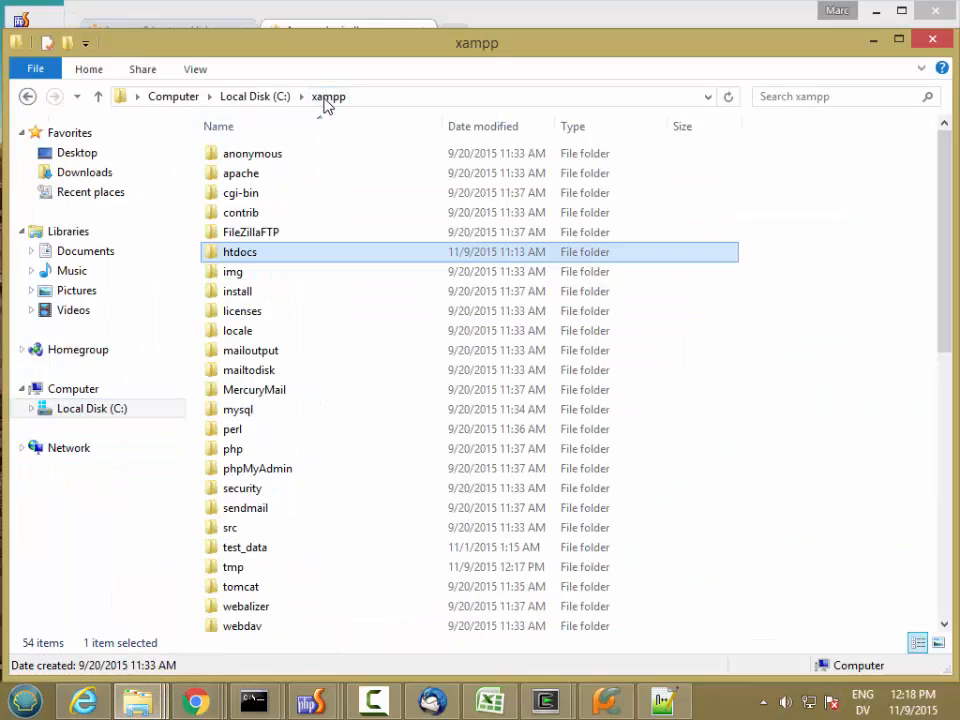
double_click(257, 468)
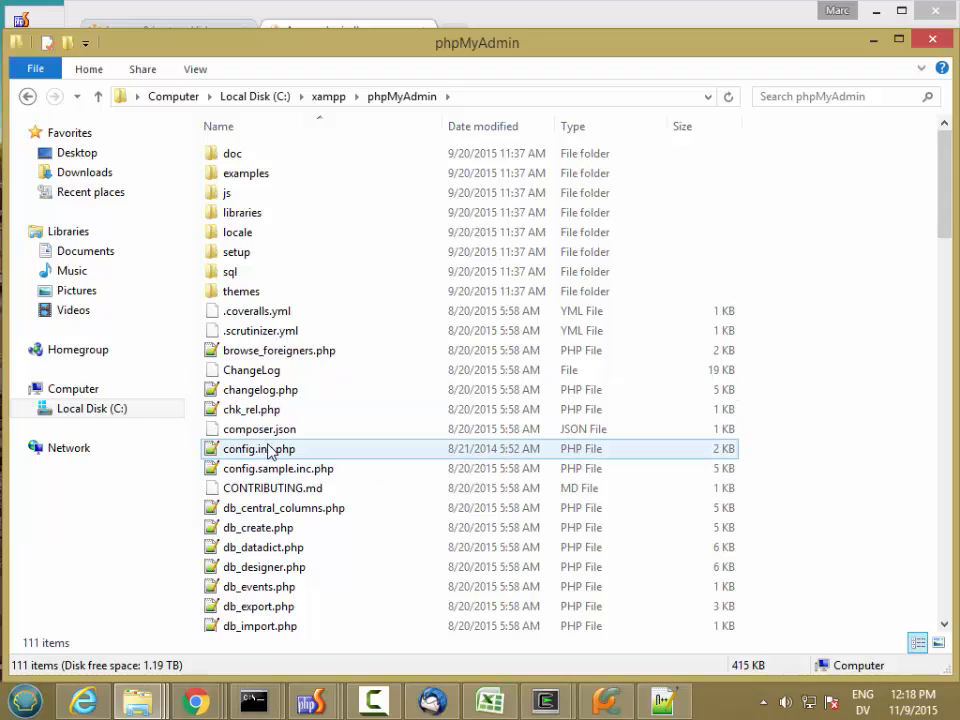
left_click(268, 449)
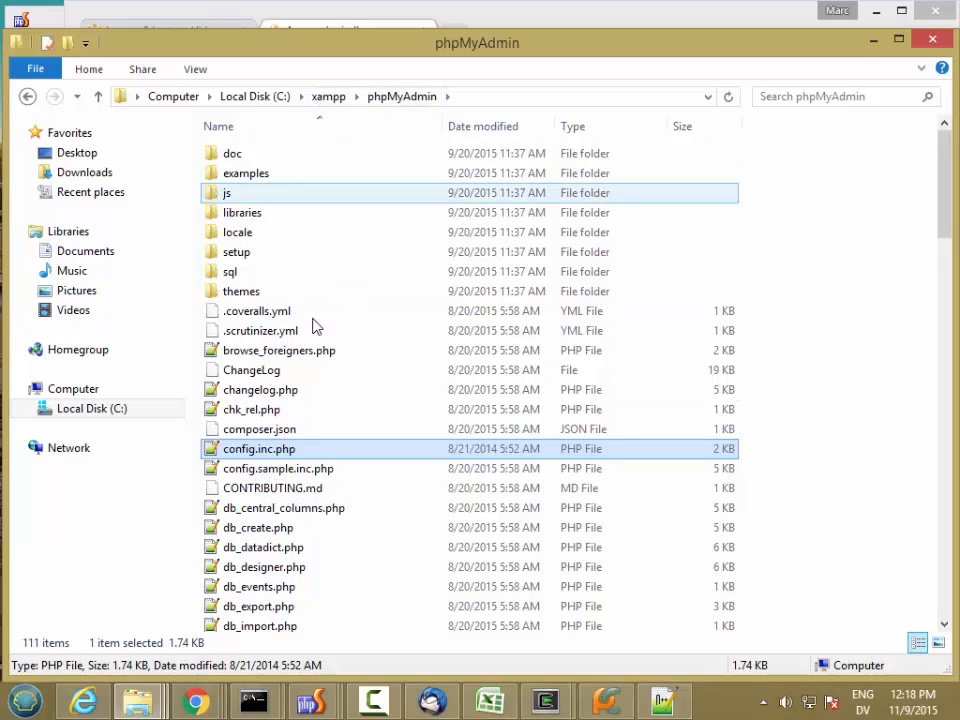
double_click(270, 455)
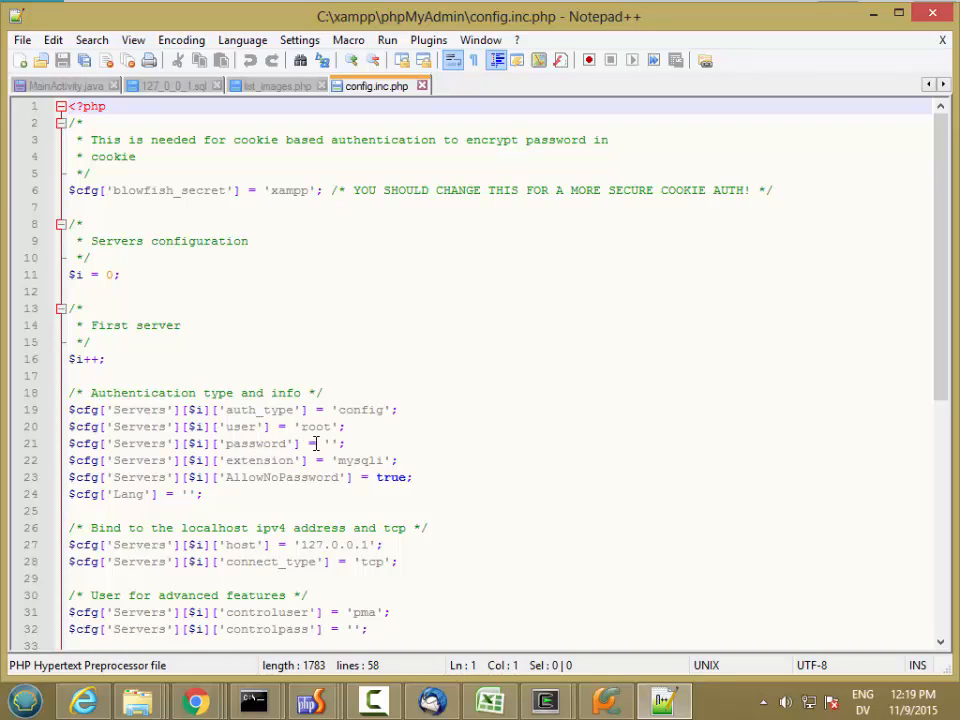
left_click(332, 443)
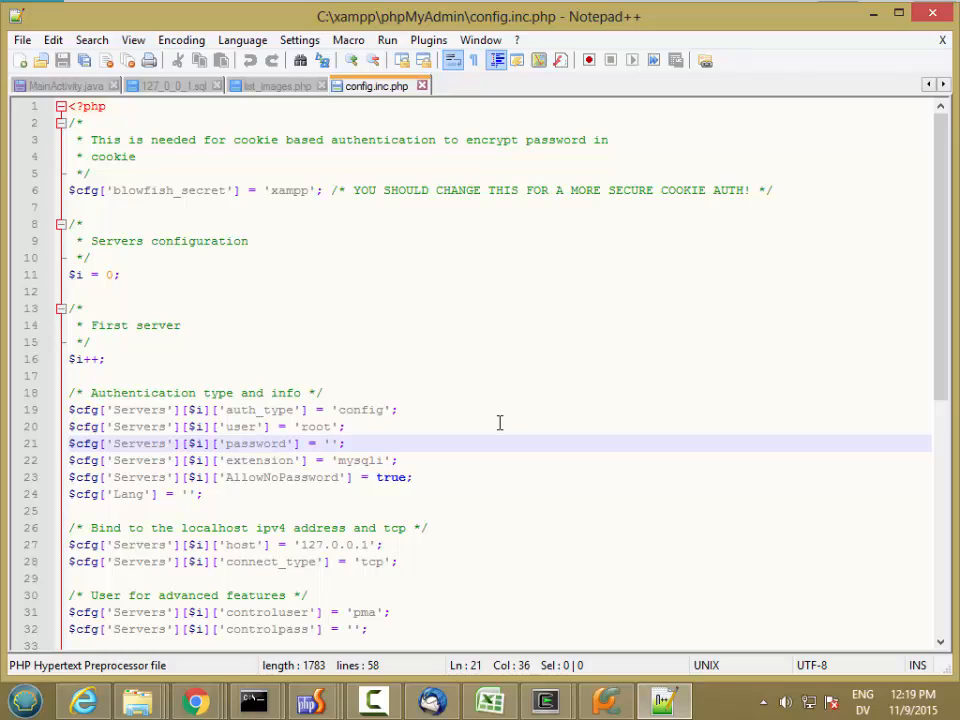
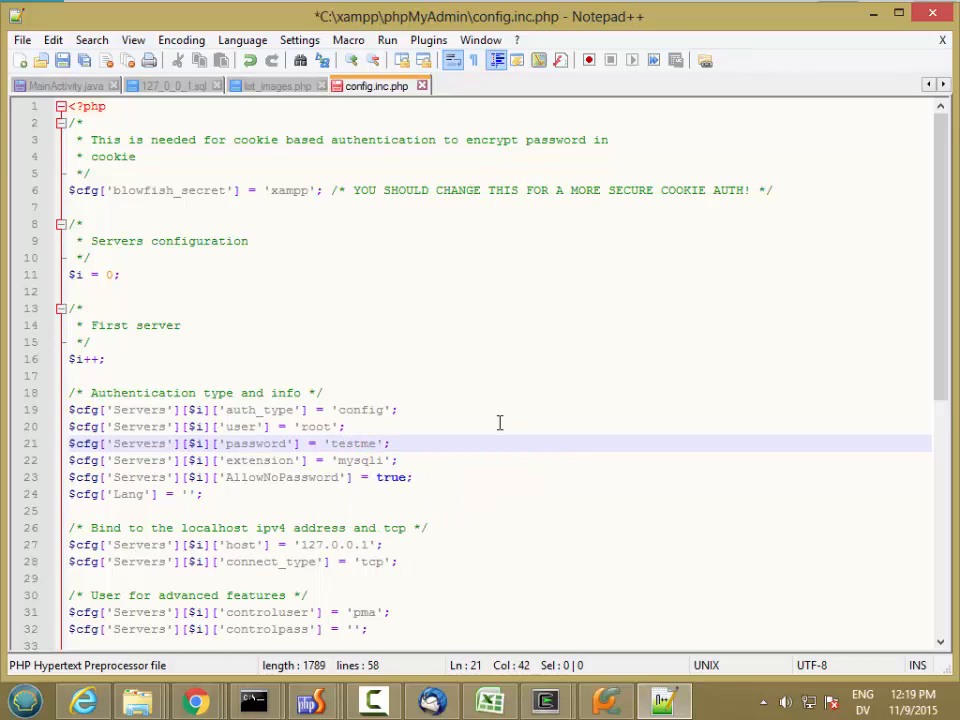
left_click(499, 423)
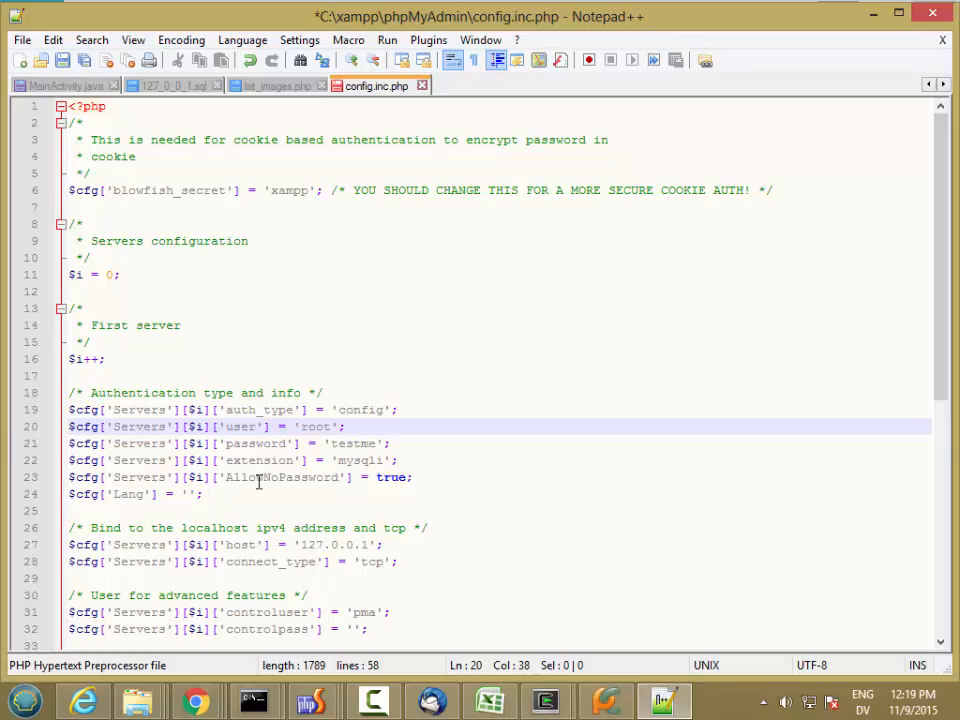
double_click(388, 477)
type("false")
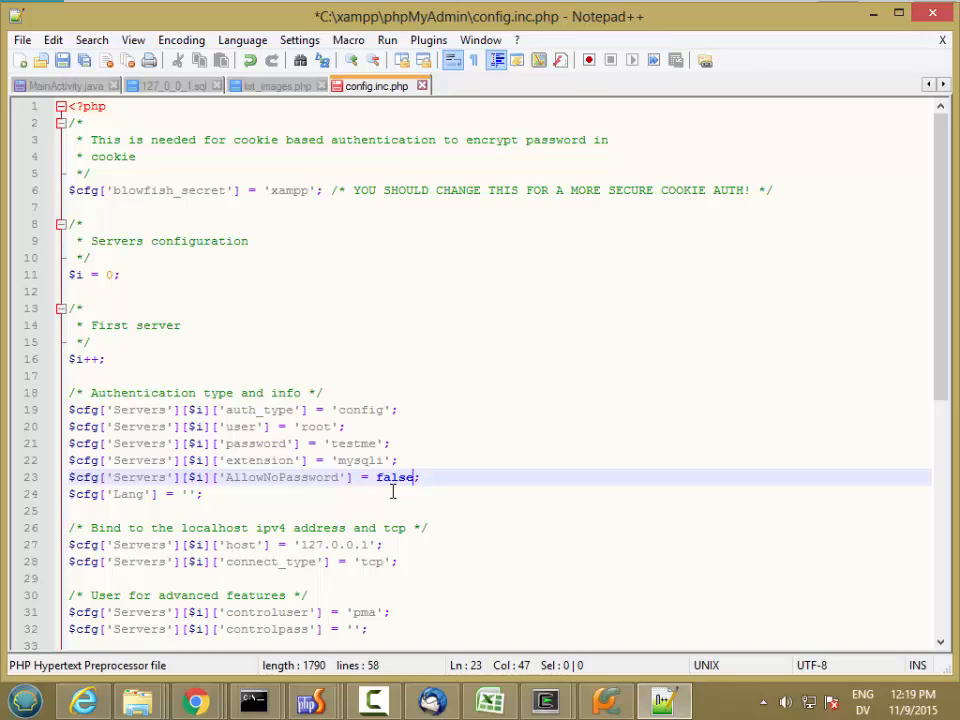
key("ctrl+s")
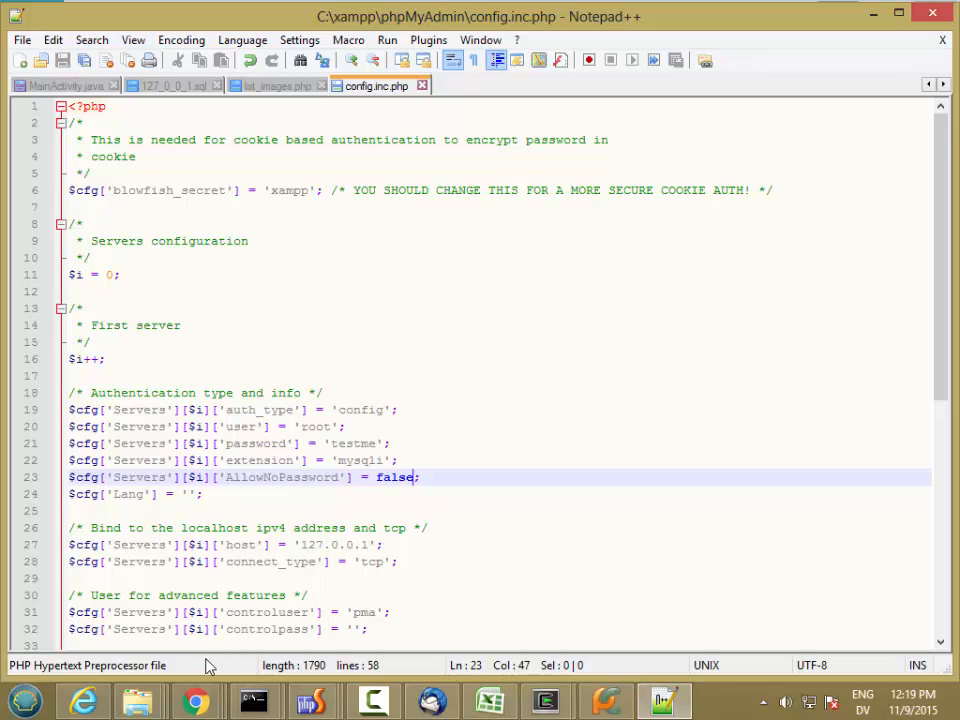
Return to Chrome and reload phpMyAdmin to reconnect with the new config
mouse_move(195, 701)
left_click(306, 625)
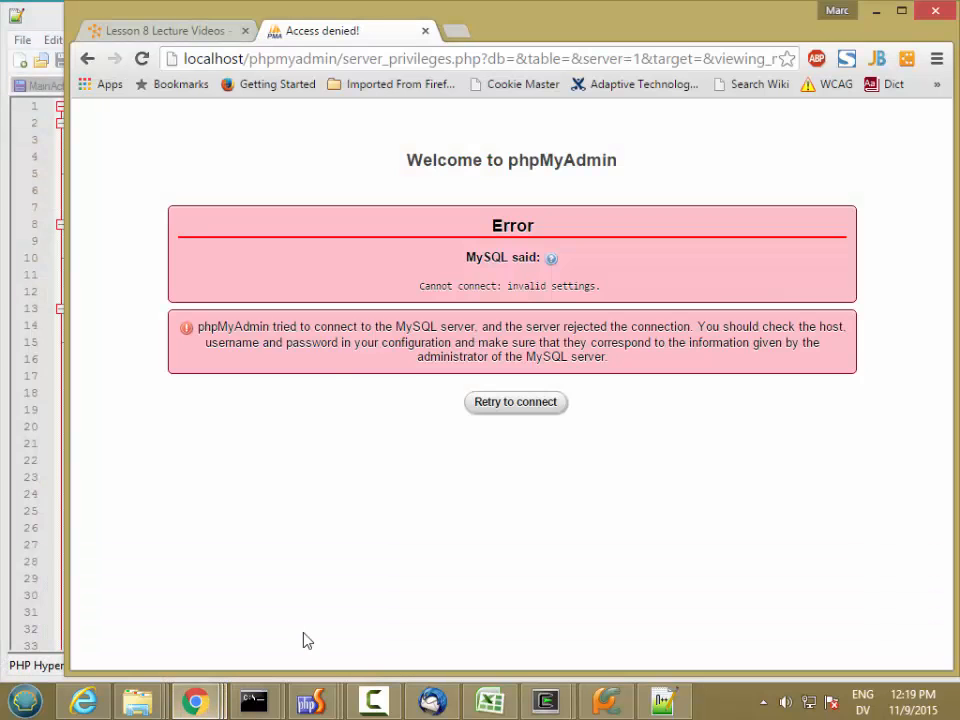
left_click(140, 60)
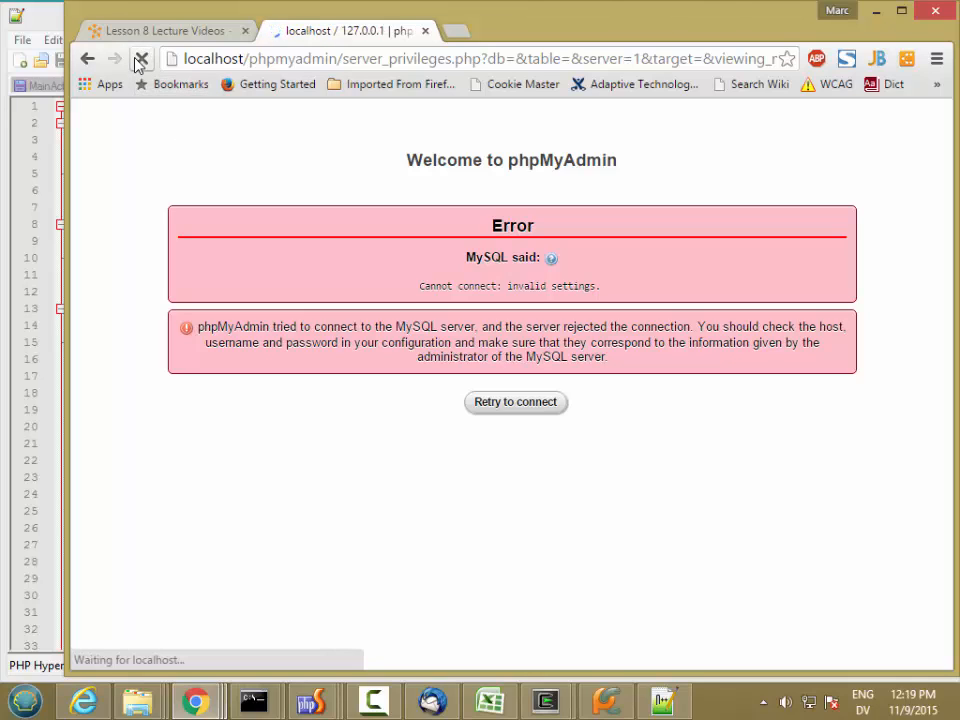